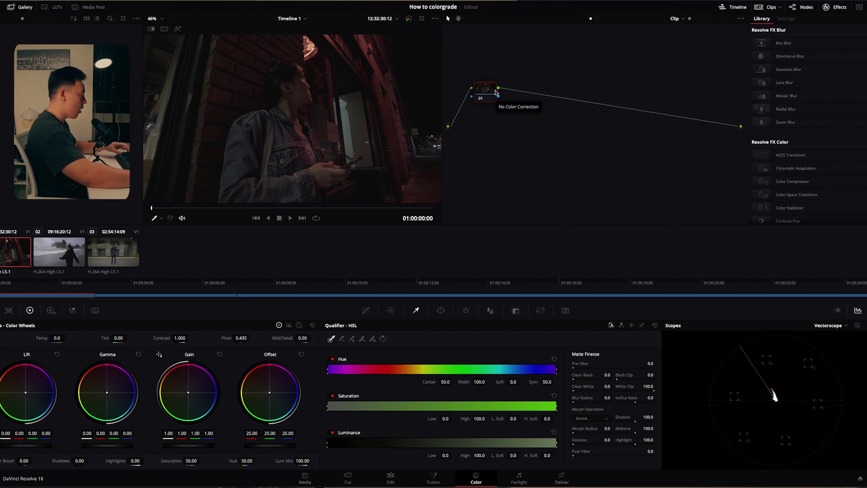
Append serial nodes after node 01 on the night street clip with Alt+S.
key(alt+s)
key(alt+s)
key(alt+s)
key(alt+s)
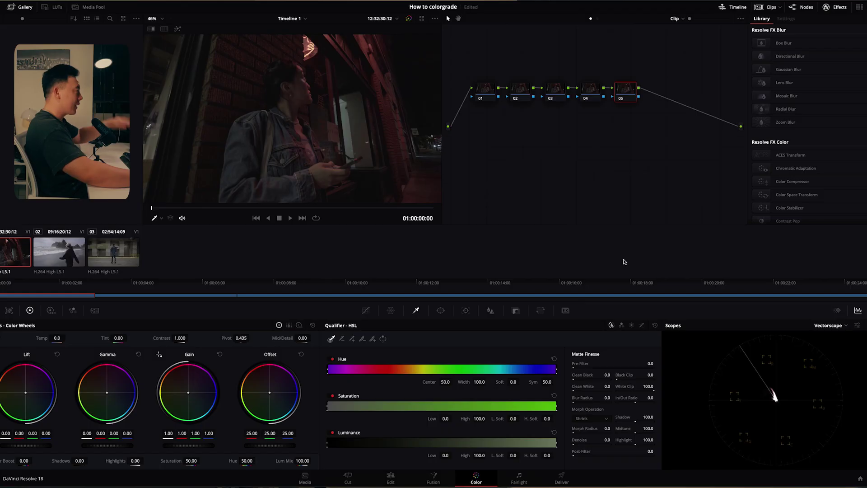
Add two more serial nodes so the chain runs from 01 to 07.
key(alt+s)
key(alt+s)
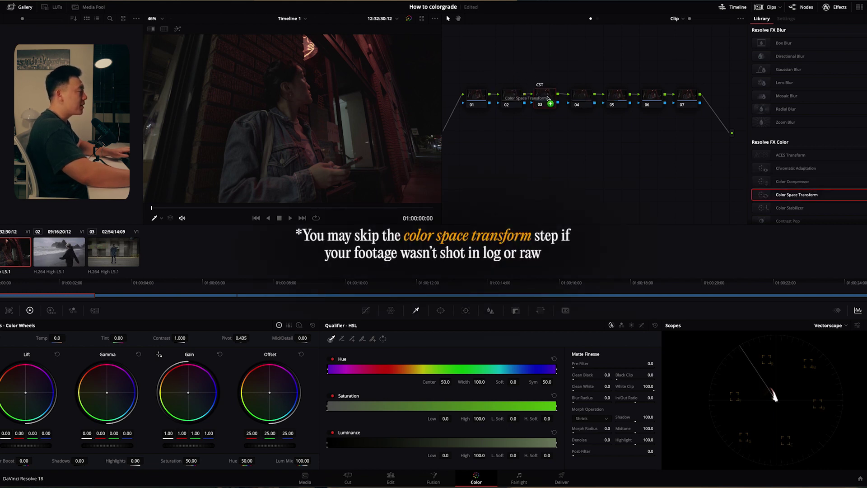
Apply Color Space Transform to node 03: S-Gamut3.Cine / S-Log2 input, Rec.709 output.
drag(548, 97, 547, 97)
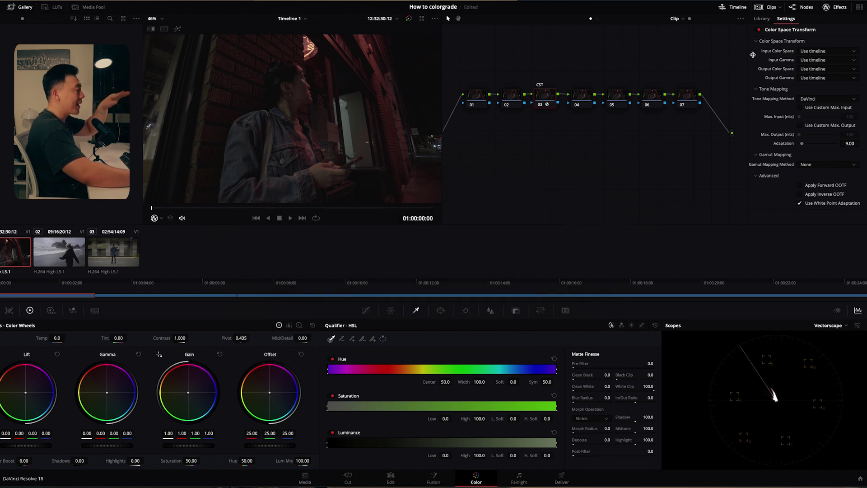
click(826, 51)
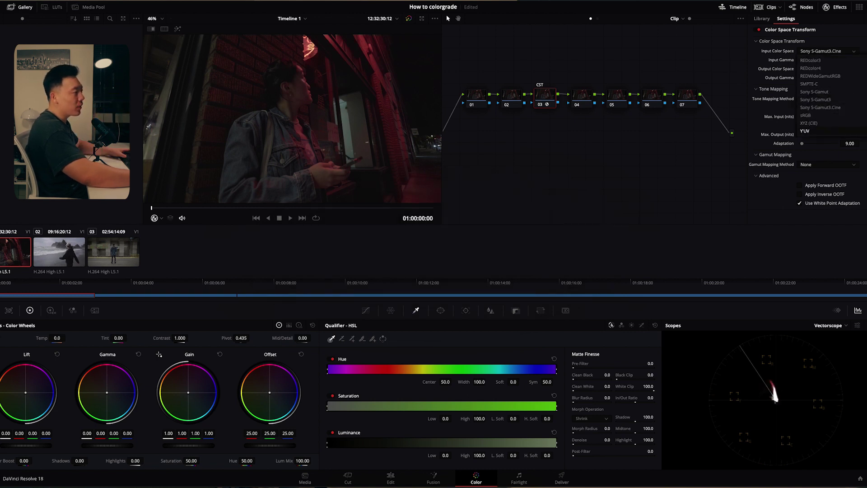
scroll(831, 95, up, 10)
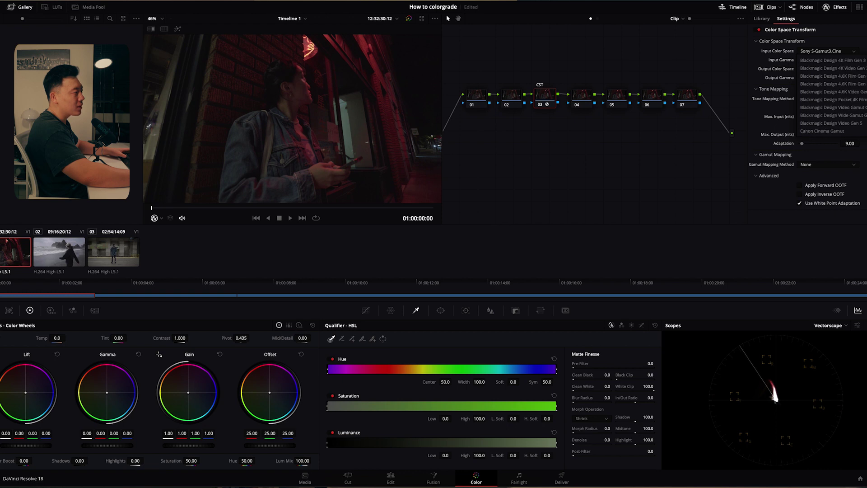
scroll(831, 95, down, 10)
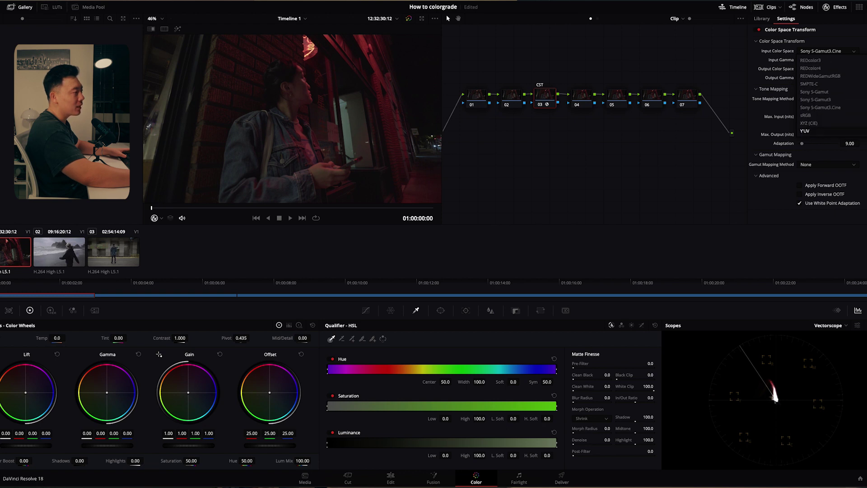
click(820, 108)
click(824, 60)
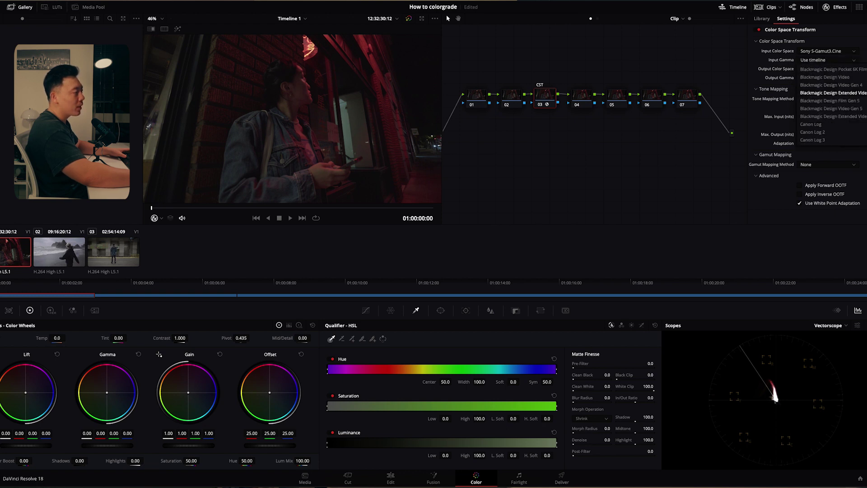
scroll(857, 94, down, 10)
click(812, 101)
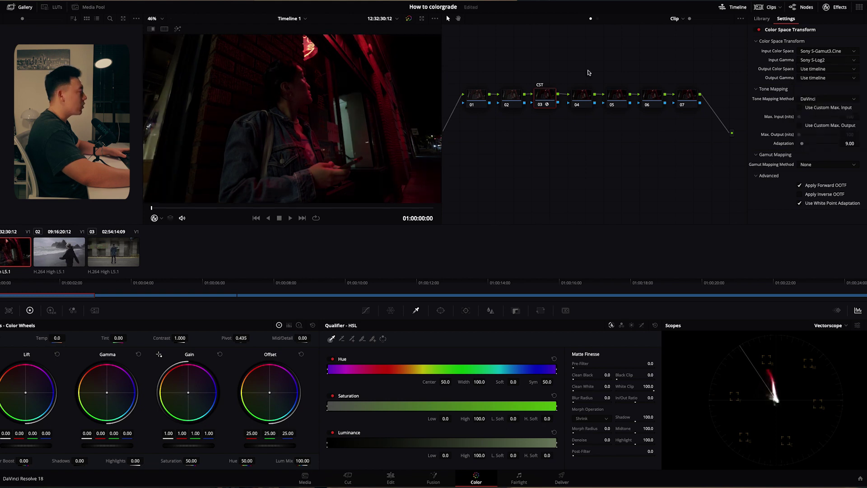
click(850, 69)
scroll(844, 115, down, 5)
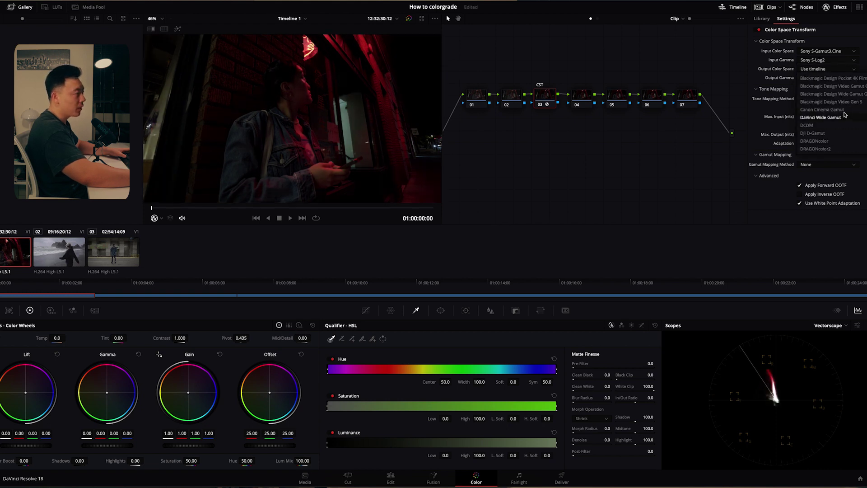
click(822, 117)
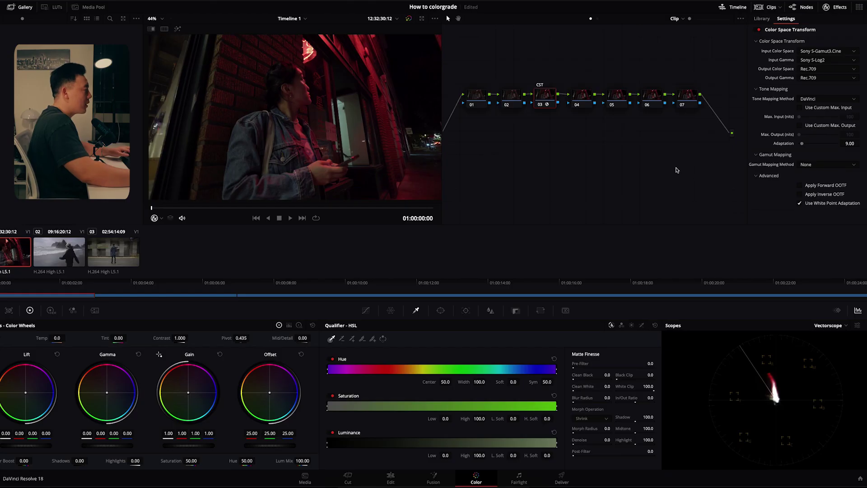
Label node 02 as Contrast and node 01 as WB.
click(518, 107)
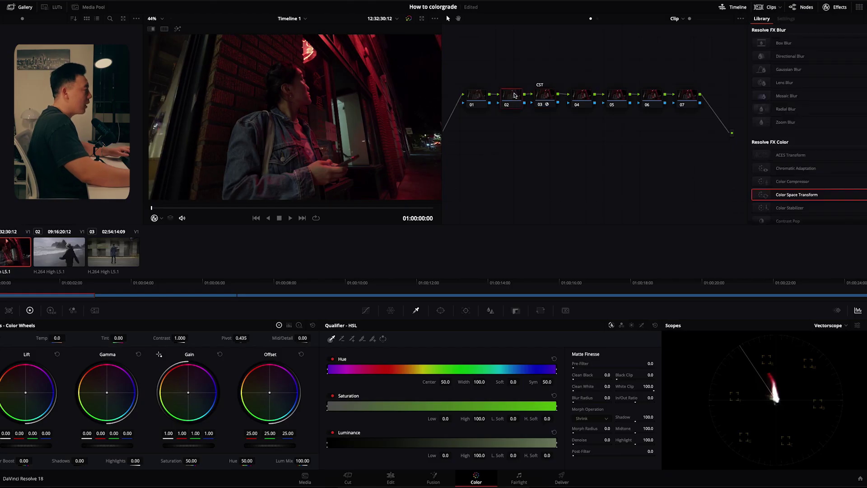
right_click(518, 97)
click(537, 107)
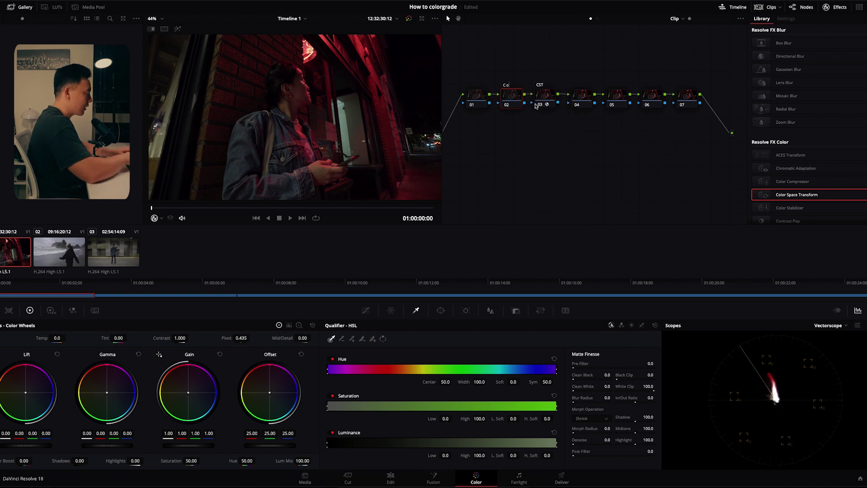
click(484, 103)
right_click(486, 107)
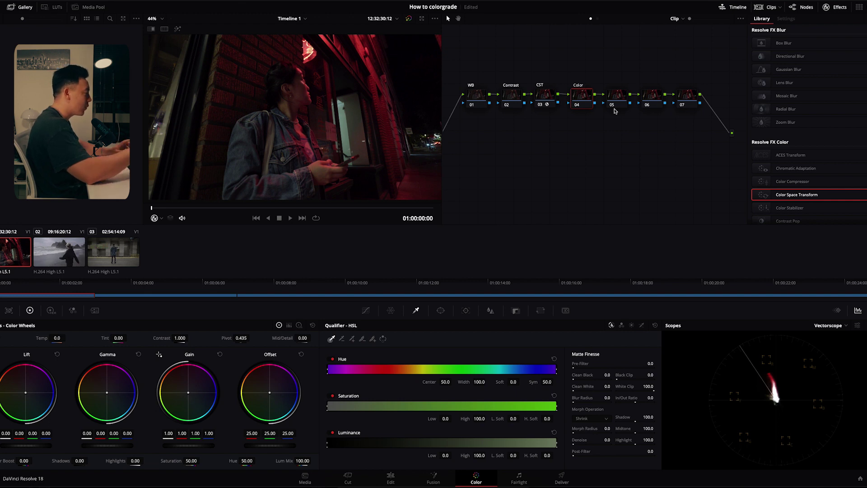
Label nodes 06, 07 and 05 as Glow, Lut and Curves.
right_click(657, 97)
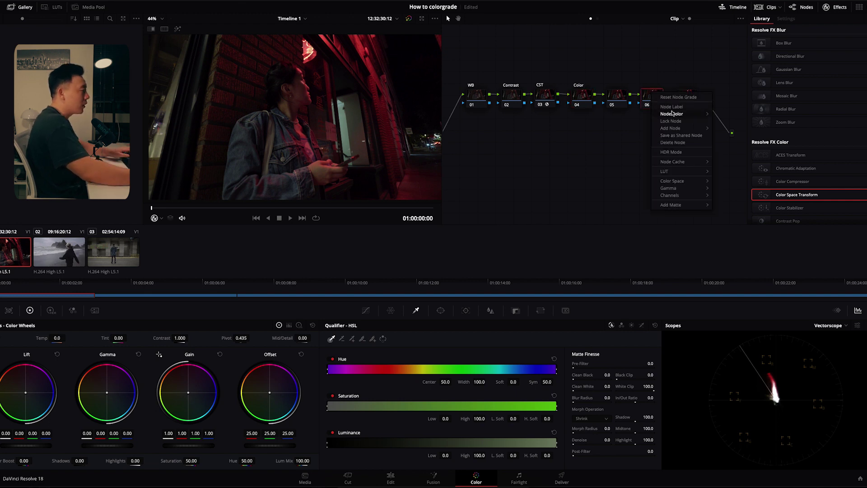
click(673, 110)
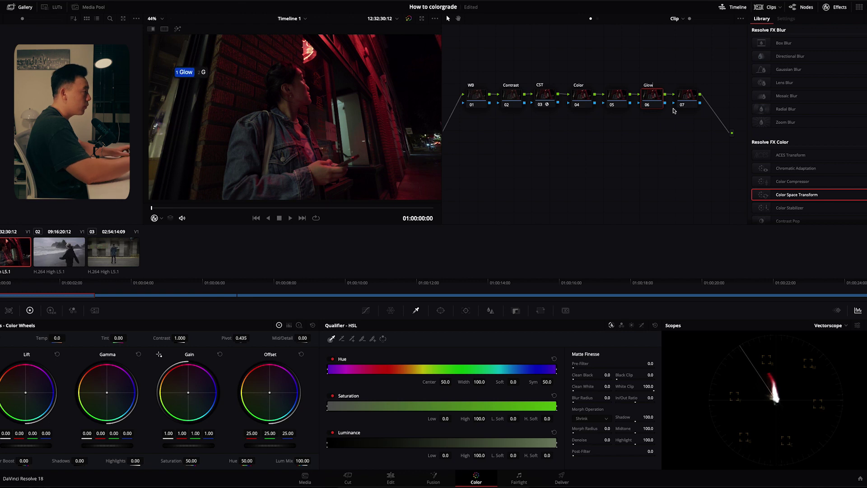
right_click(688, 94)
click(710, 109)
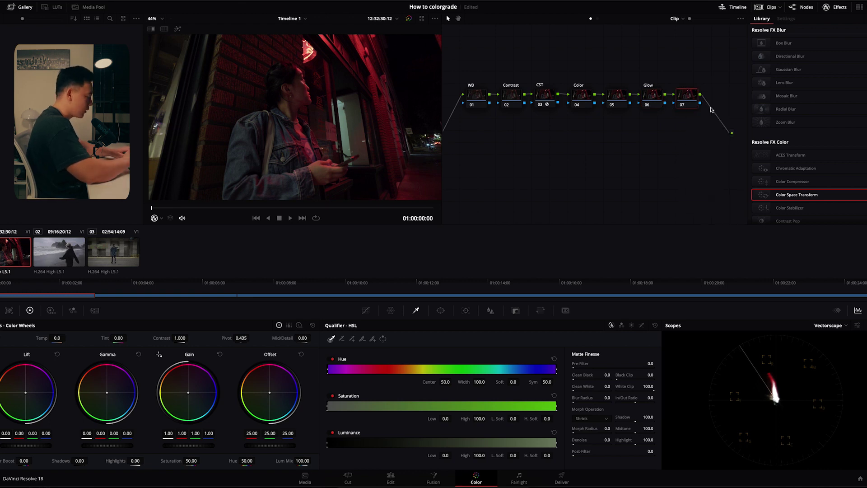
text(Lut)
right_click(619, 98)
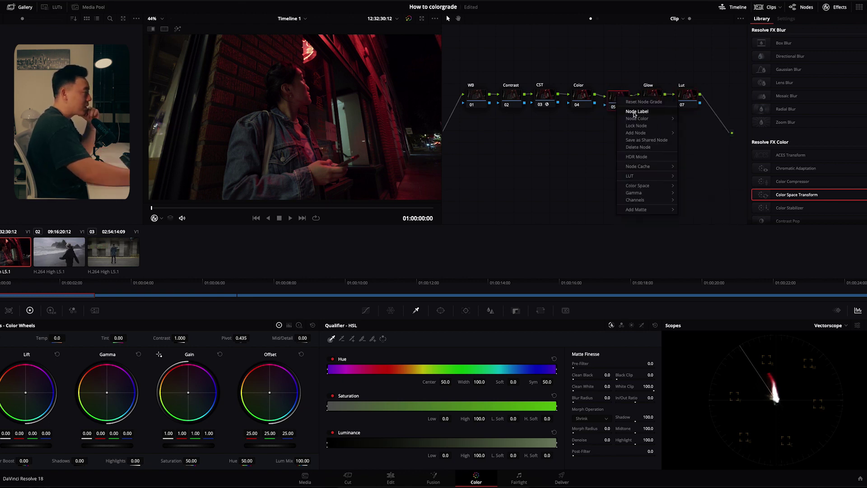
click(634, 113)
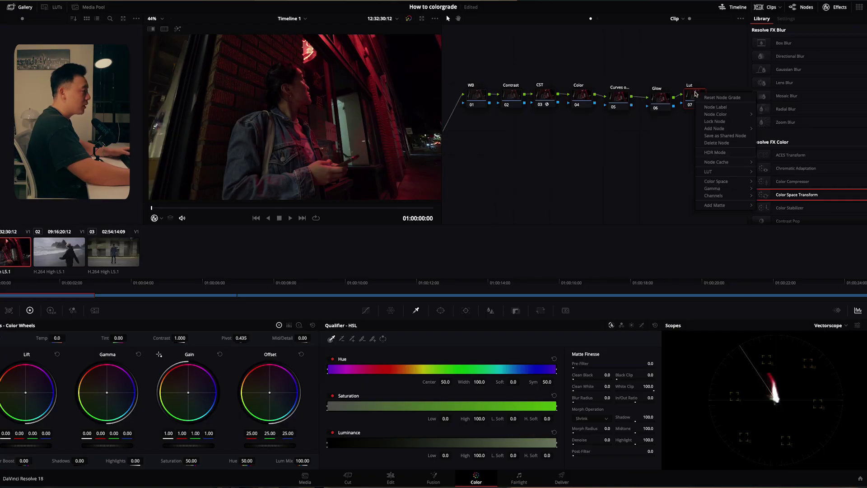
Apply the Rec709 Kodak 2383 D55 Film Looks LUT to the Lut node 07.
mouse_move(722, 171)
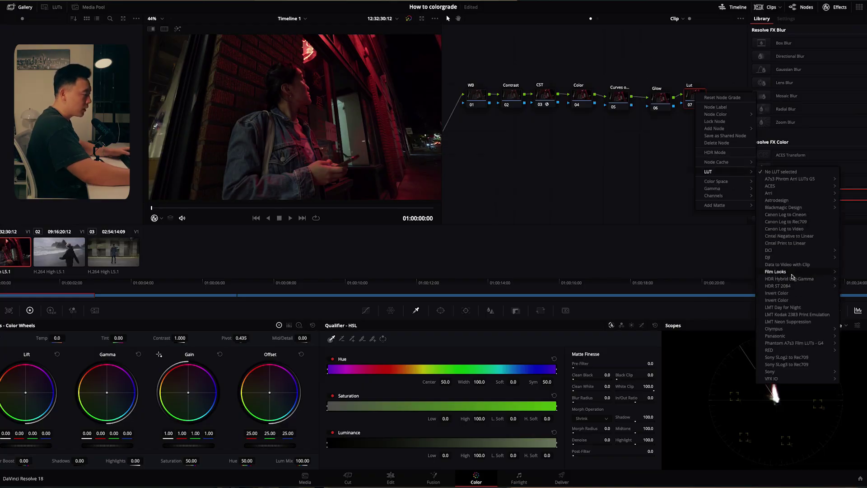
mouse_move(790, 276)
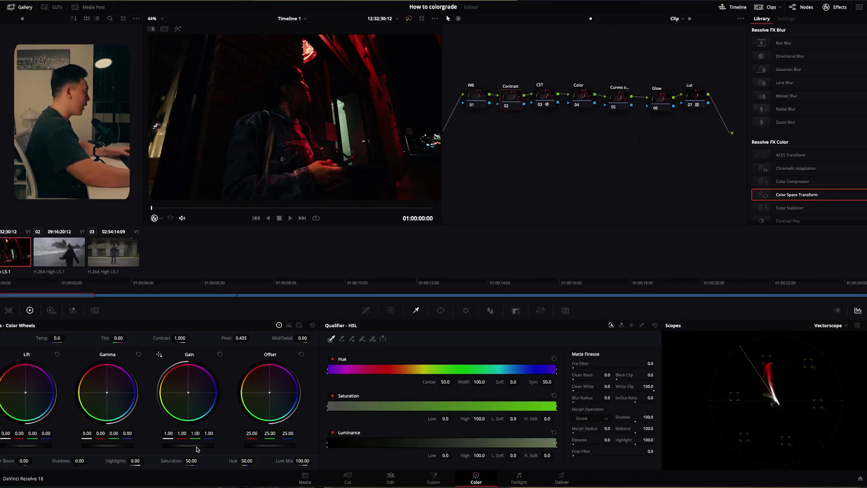
Brighten the highlights with the Gain wheel and switch the scope to Waveform.
drag(206, 447, 368, 424)
drag(171, 448, 191, 447)
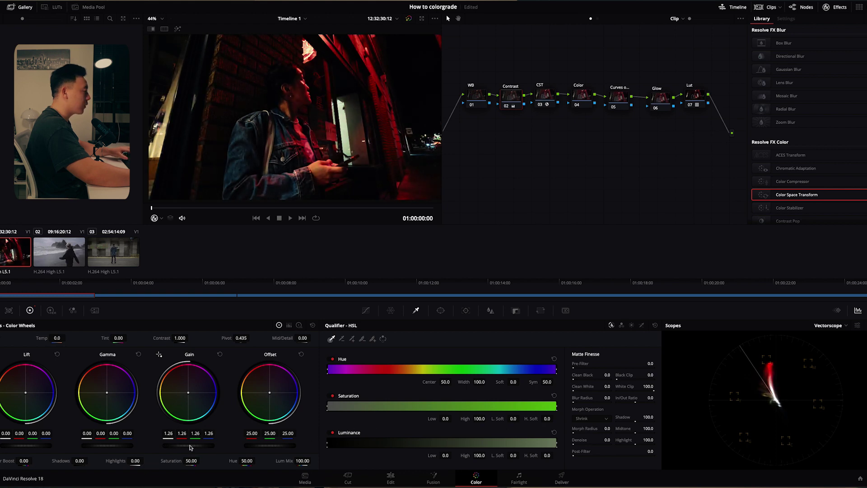
click(836, 326)
click(833, 344)
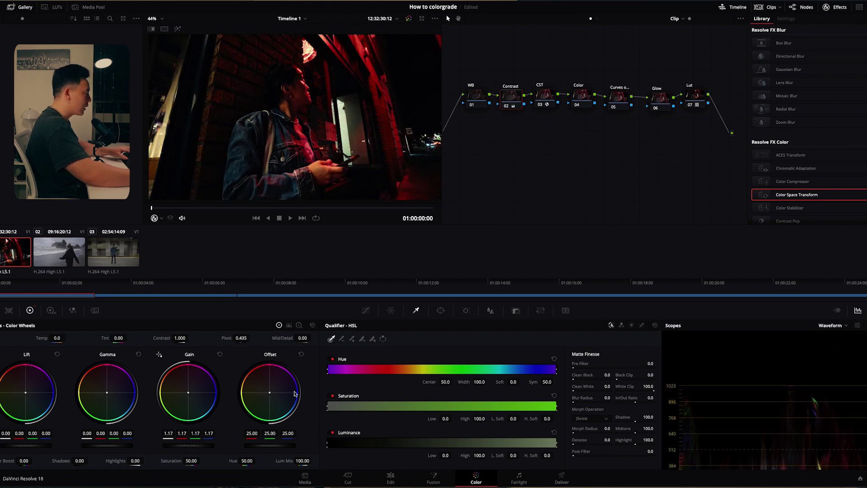
Fine-tune the master wheels to Lift 0.02, Gamma 0.03 and Gain 1.08.
drag(107, 445, 119, 446)
double_click(191, 445)
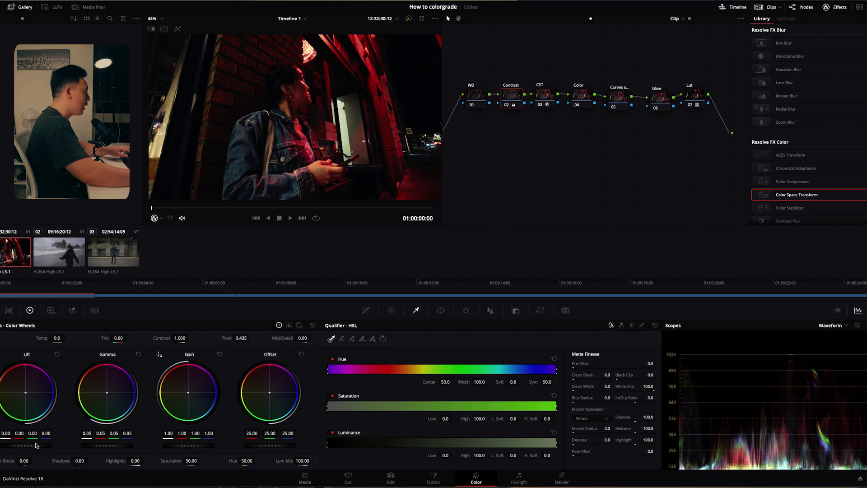
drag(35, 446, 32, 447)
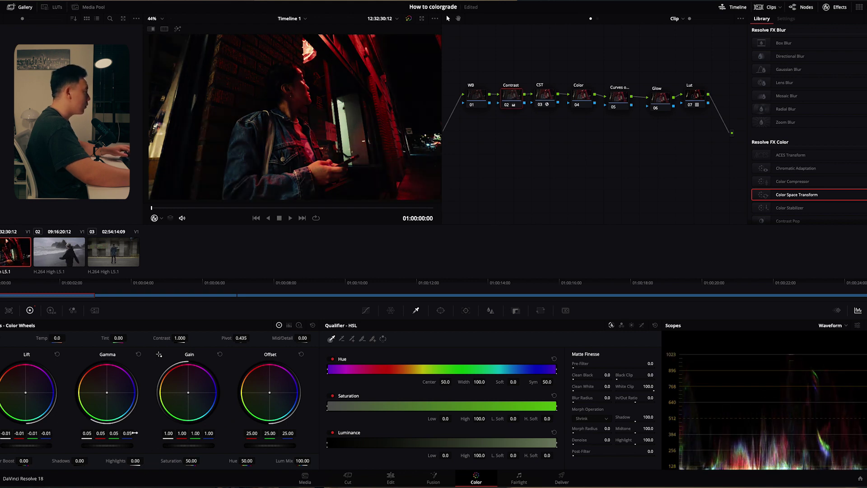
drag(183, 445, 190, 446)
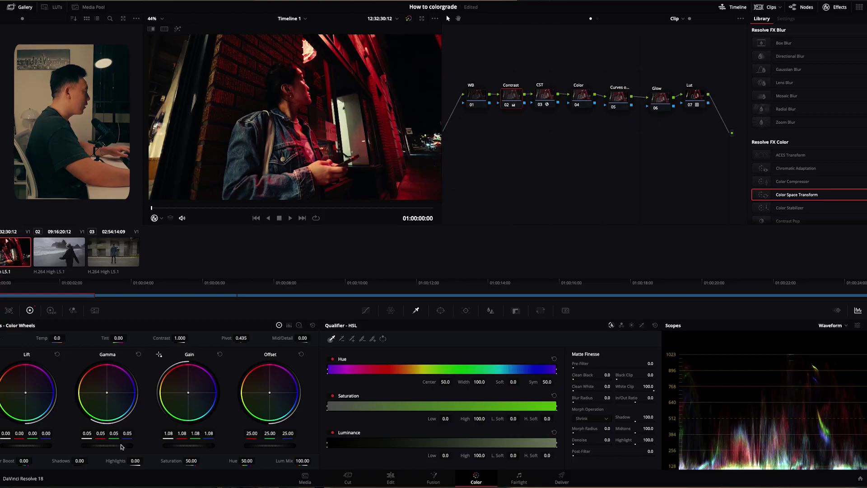
drag(121, 447, 103, 446)
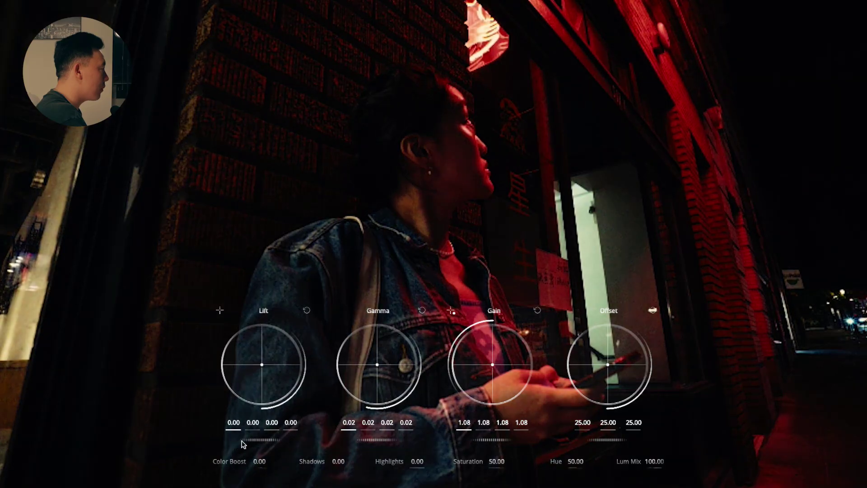
drag(13, 445, 63, 445)
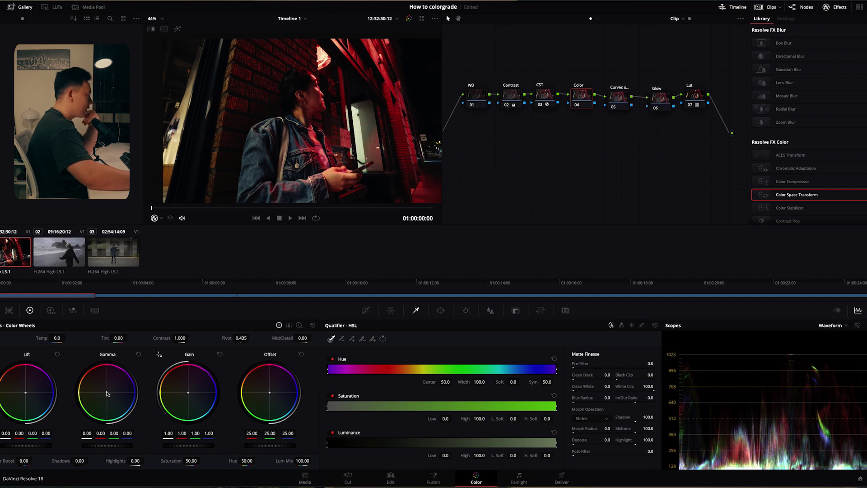
Nudge the Color node's shadow balance with the Lift puck and set gain to 0.74.
drag(26, 395, 25, 401)
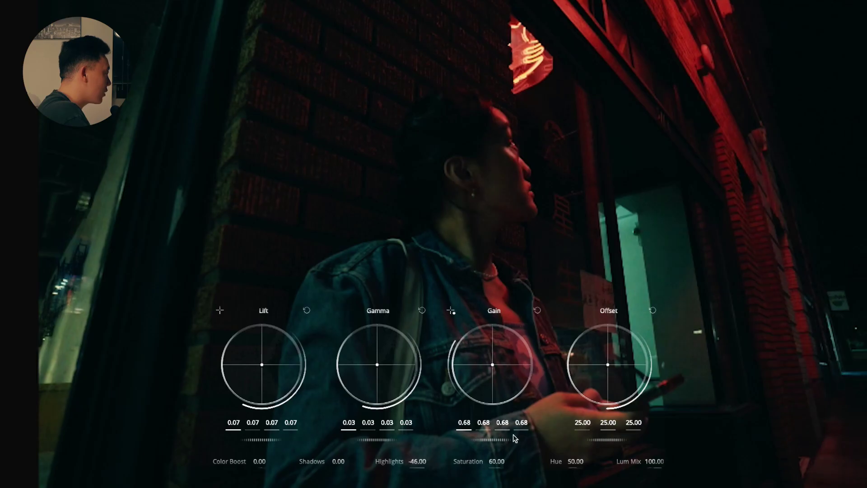
drag(513, 434, 554, 434)
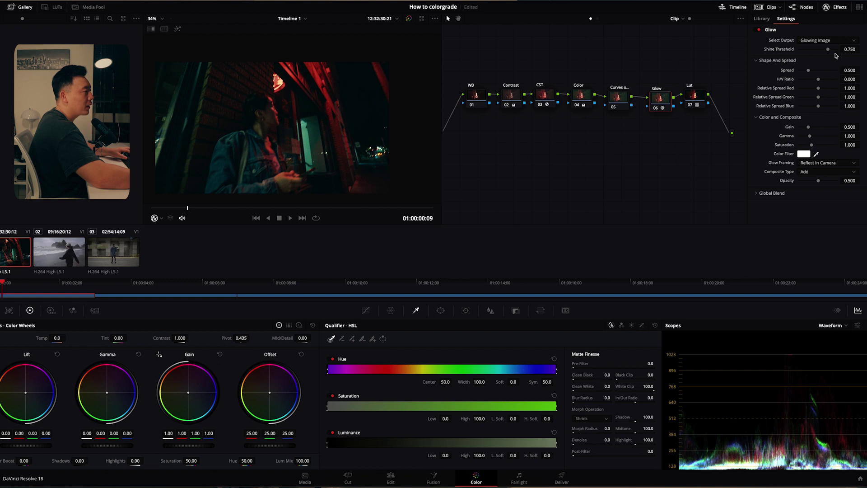
Set the glow's Shine Threshold to 0, Opacity to about 0.266, and Composite Type to Softlight.
drag(827, 50, 744, 54)
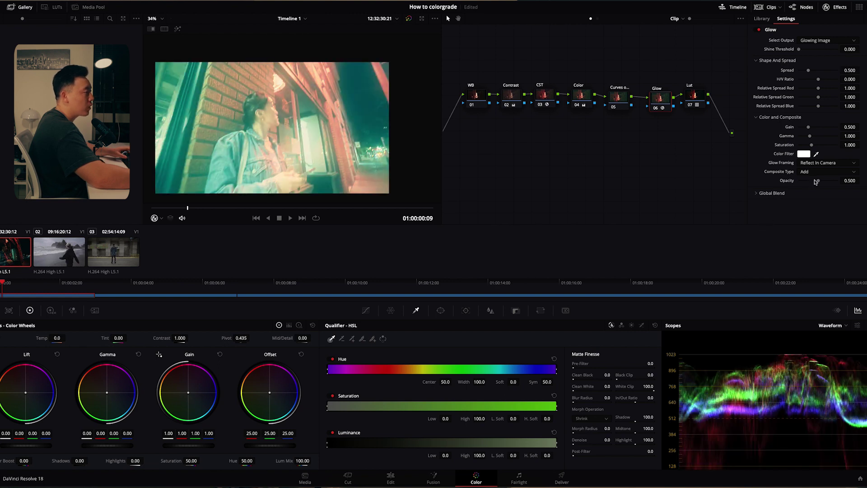
drag(815, 182, 809, 183)
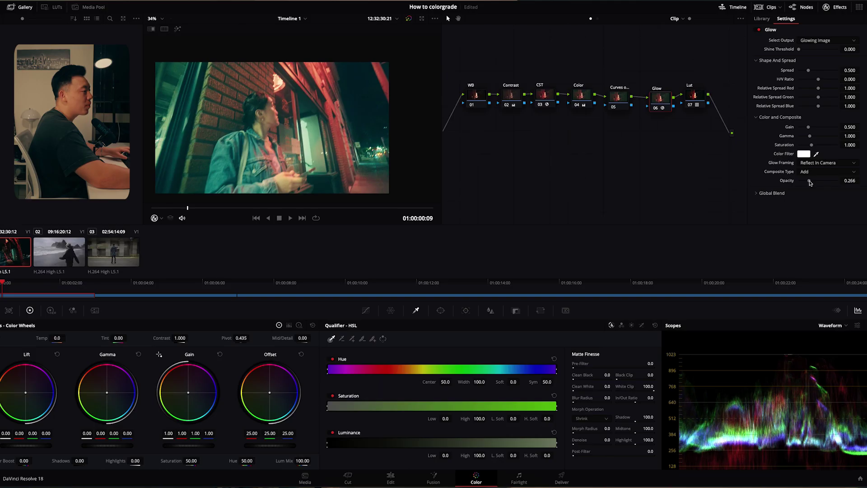
click(811, 172)
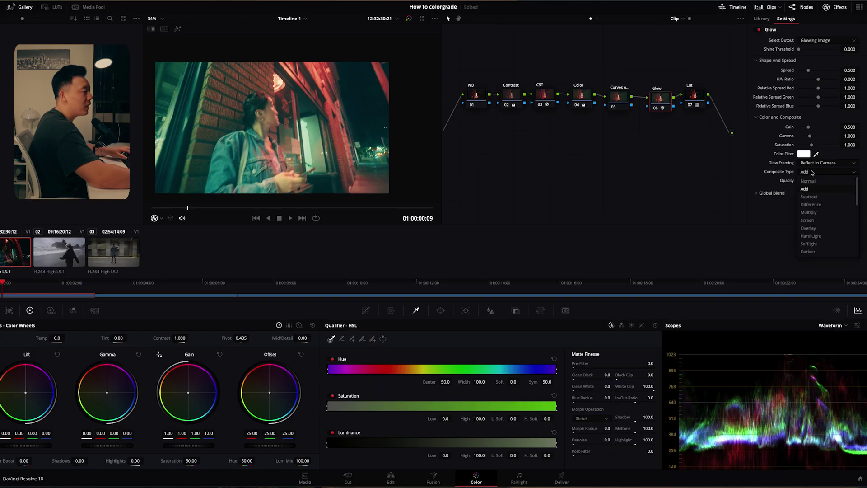
click(816, 244)
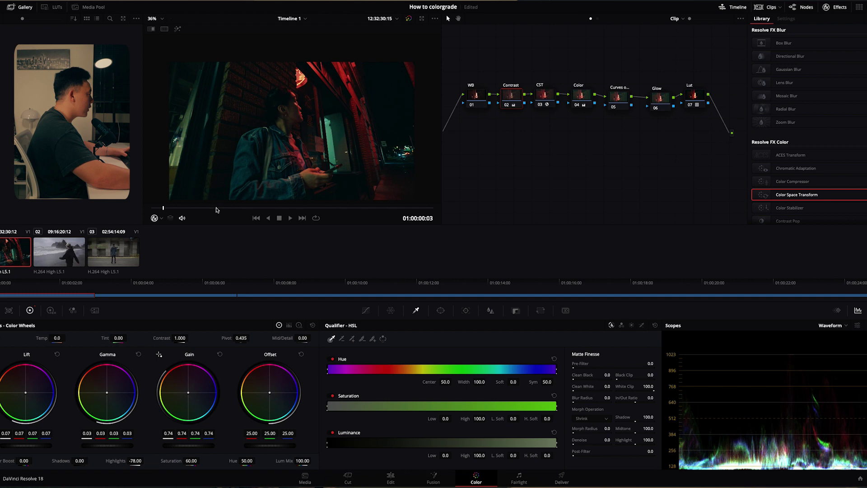
Scrub the viewer forward to preview later frames of the night street clip.
drag(259, 209, 312, 208)
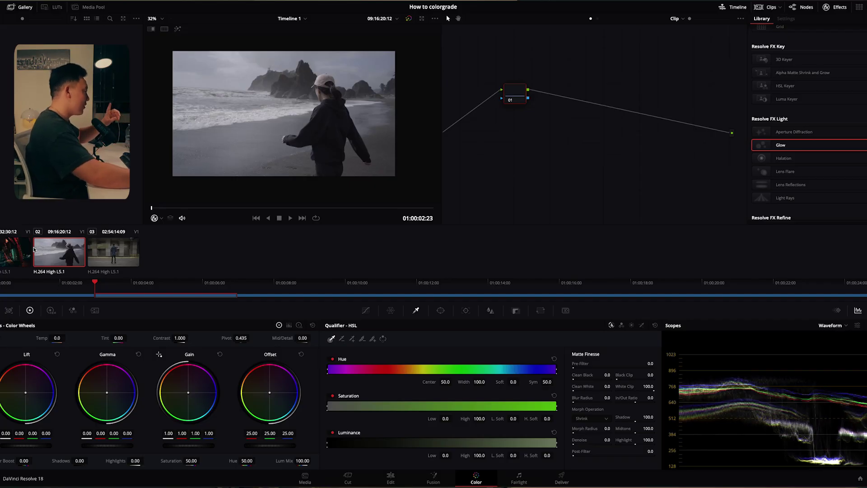
Copy the night street clip's seven-node grade, WB through Lut, onto beach clip 02.
click(6, 251)
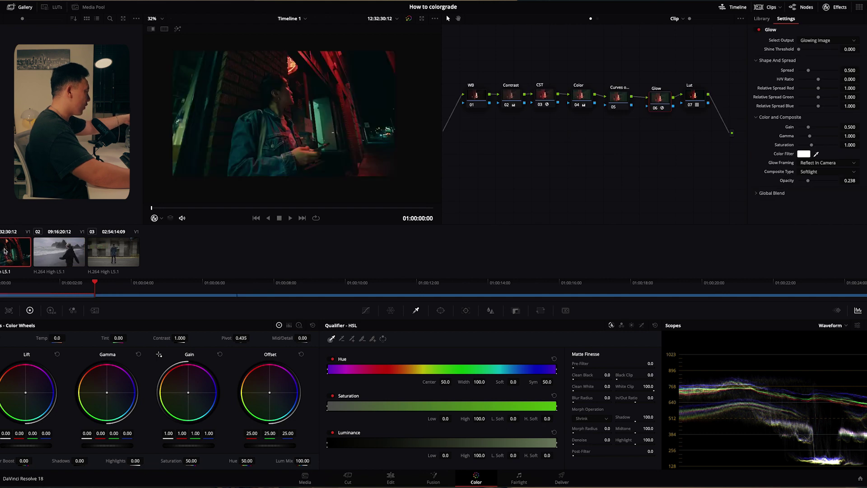
click(58, 251)
click(16, 252)
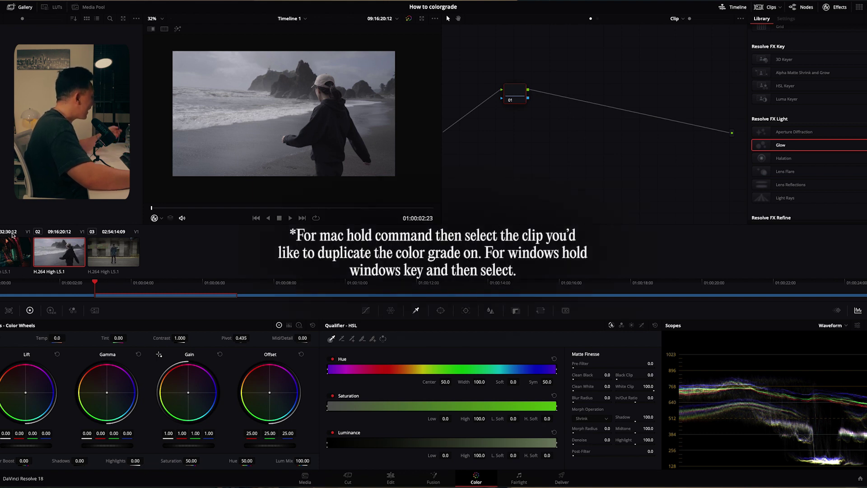
super+click(49, 252)
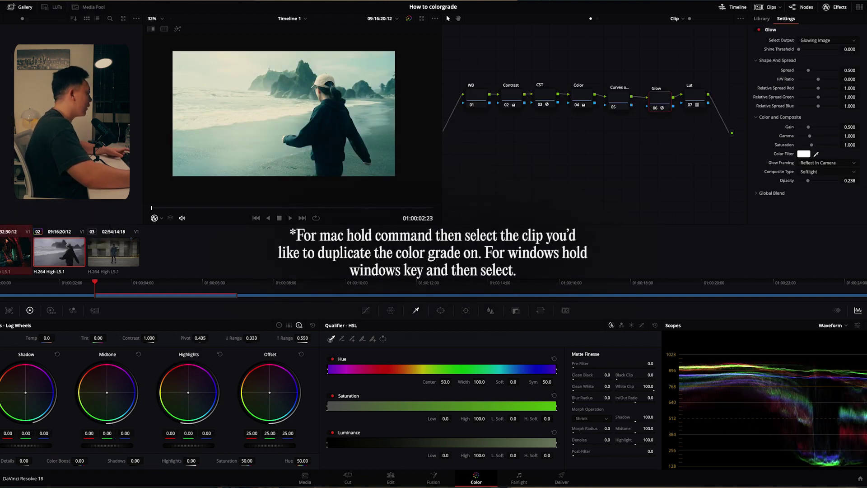
scroll(343, 171, down, 2)
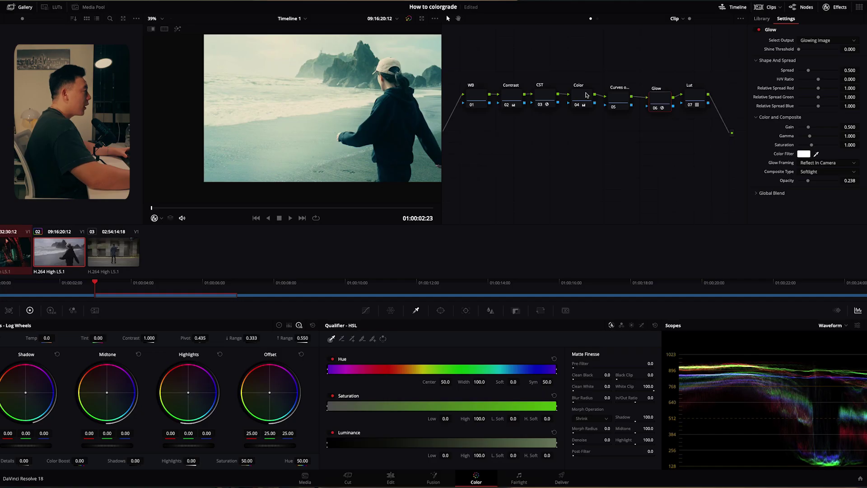
Lower the beach clip's Color node gain and return Highlights from -78 to 0.
click(585, 95)
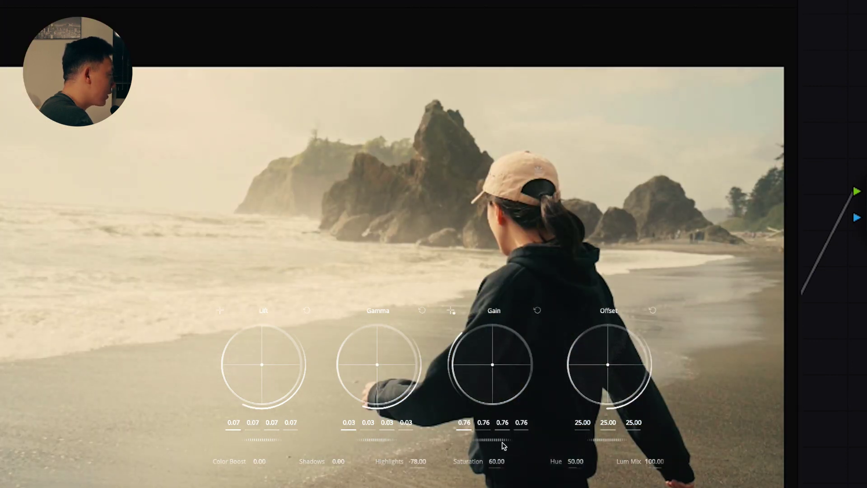
drag(504, 446, 479, 446)
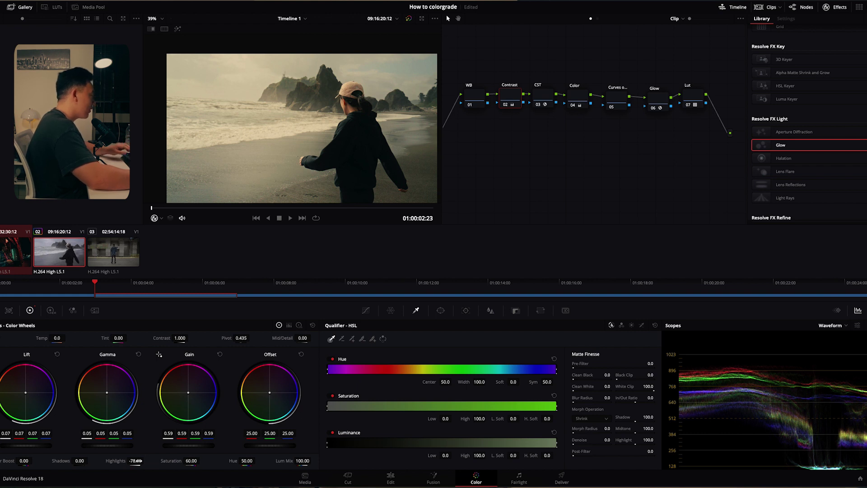
drag(136, 459, 190, 446)
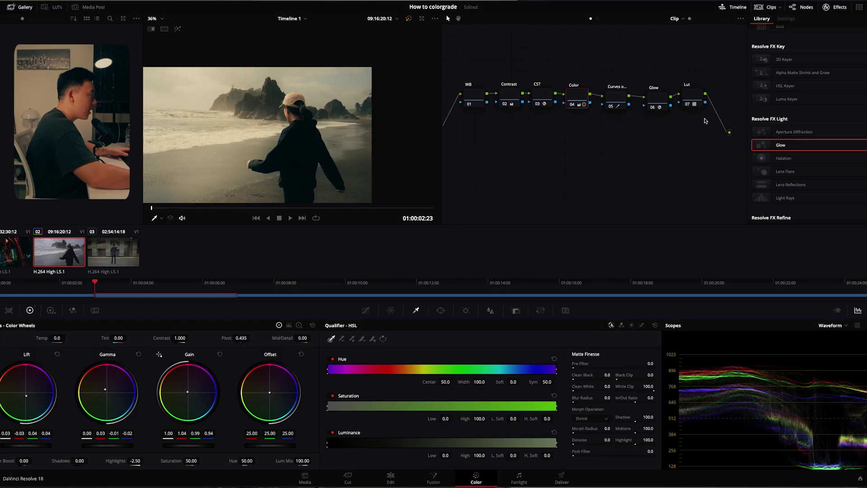
click(658, 97)
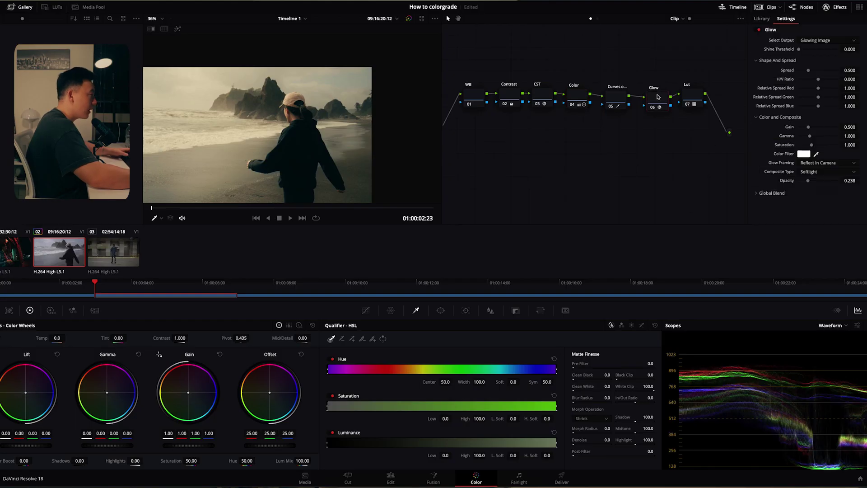
Audition green, cyan, magenta and yellow glow tints, then confirm a tint colour.
click(803, 154)
click(497, 249)
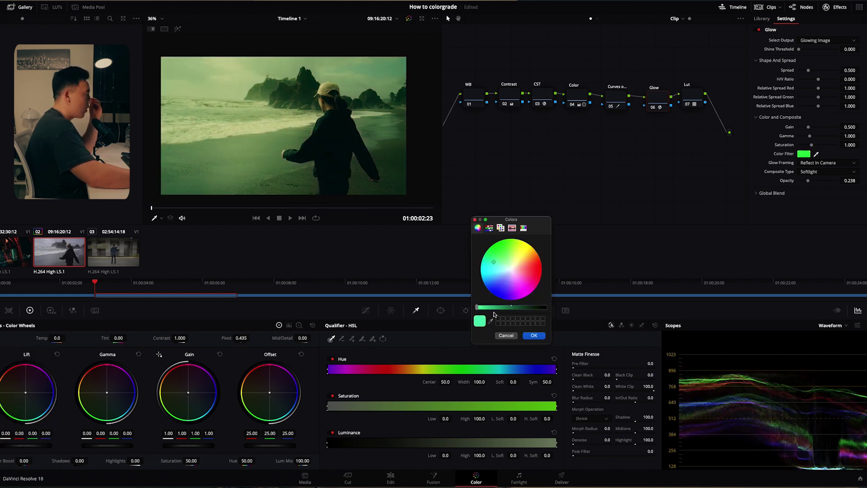
click(526, 247)
click(497, 251)
click(486, 270)
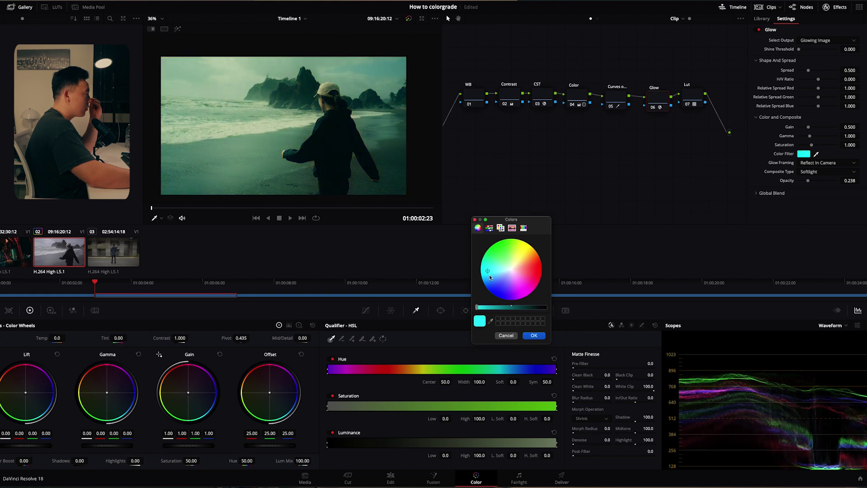
click(525, 278)
click(525, 250)
click(497, 253)
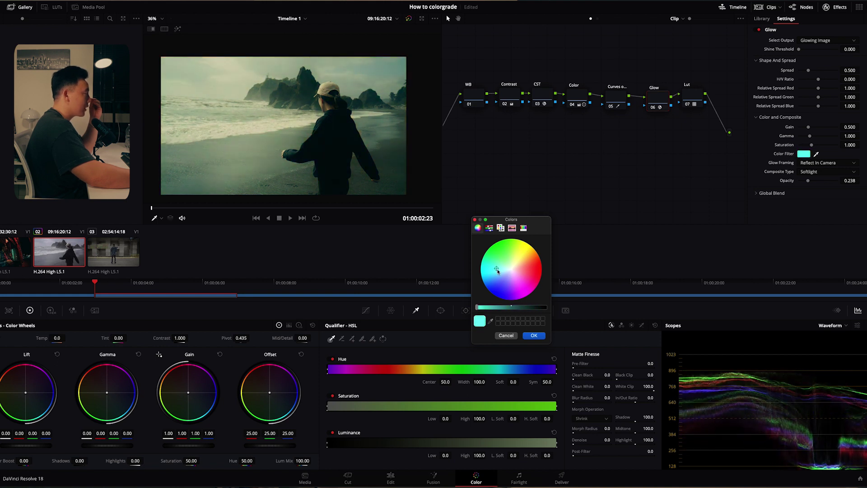
click(505, 335)
Lower the glow opacity to 0.192 and change its tint to warm peach.
mouse_move(808, 180)
mouse_down()
mouse_move(838, 181)
mouse_move(808, 181)
mouse_move(806, 190)
mouse_up()
click(804, 154)
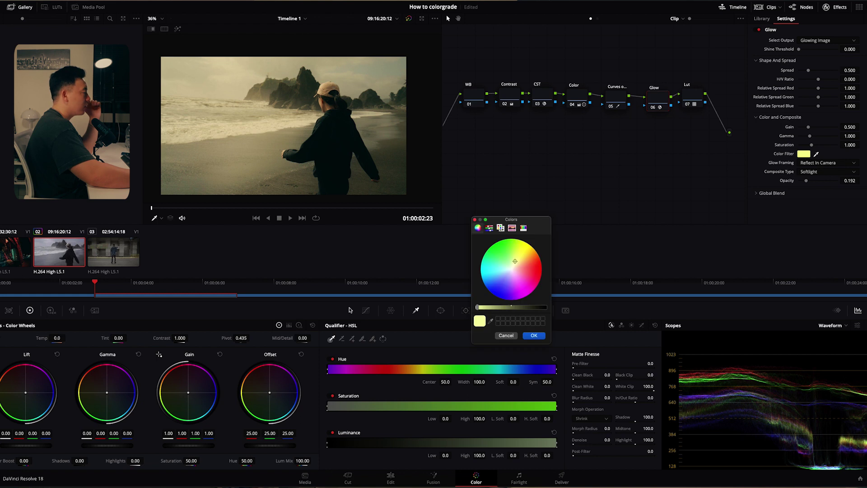
click(524, 271)
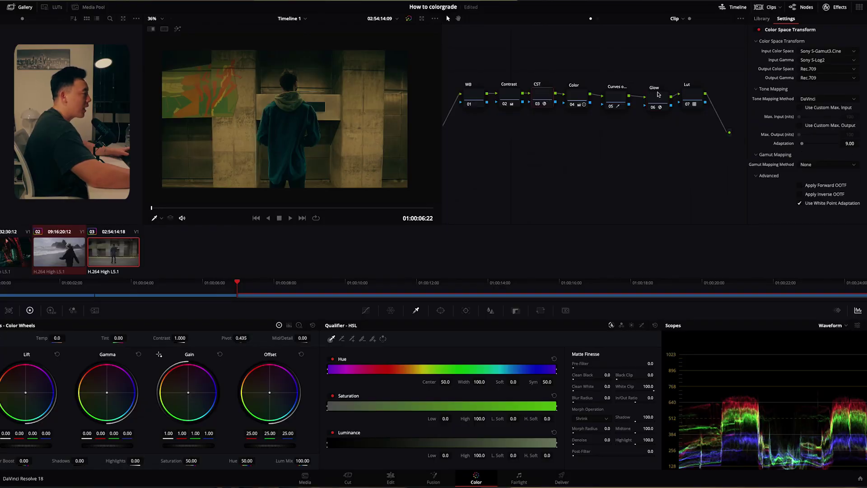
Reset the subway clip's Glow node colour filter to neutral white.
click(658, 94)
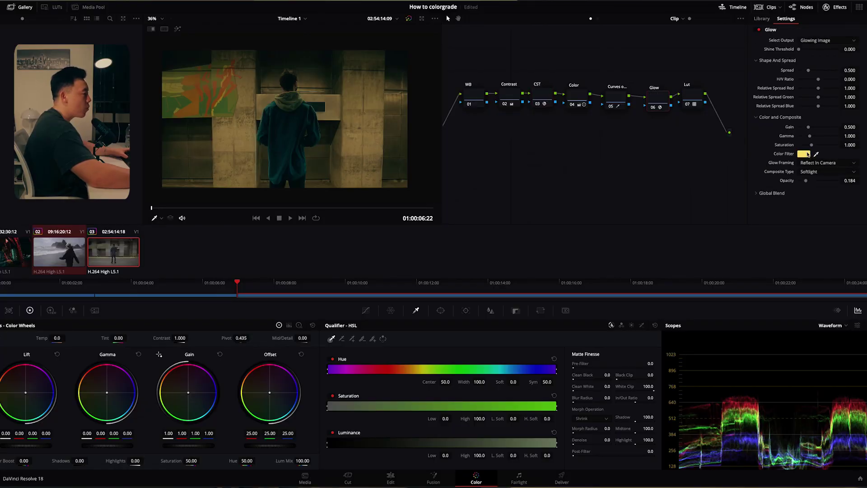
click(805, 154)
drag(514, 267, 513, 271)
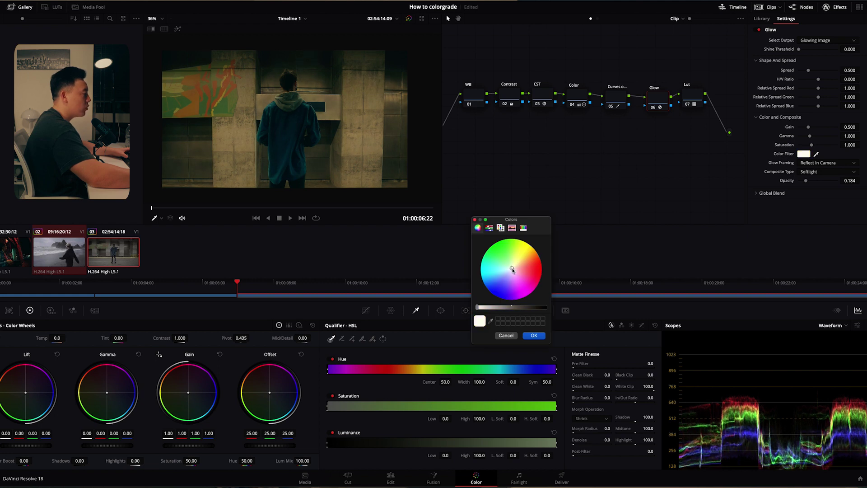
click(534, 335)
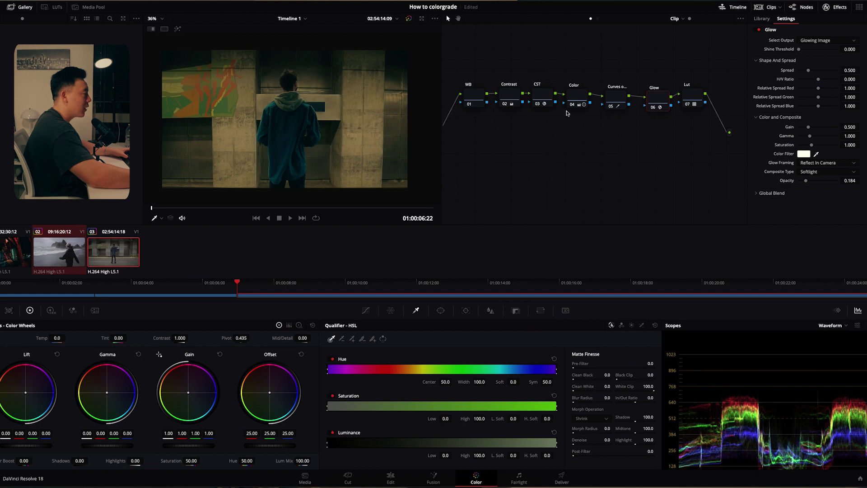
click(539, 97)
Fine-tune the subway clip's gain, gamma and lift, and confirm a lavender glow tint.
click(655, 100)
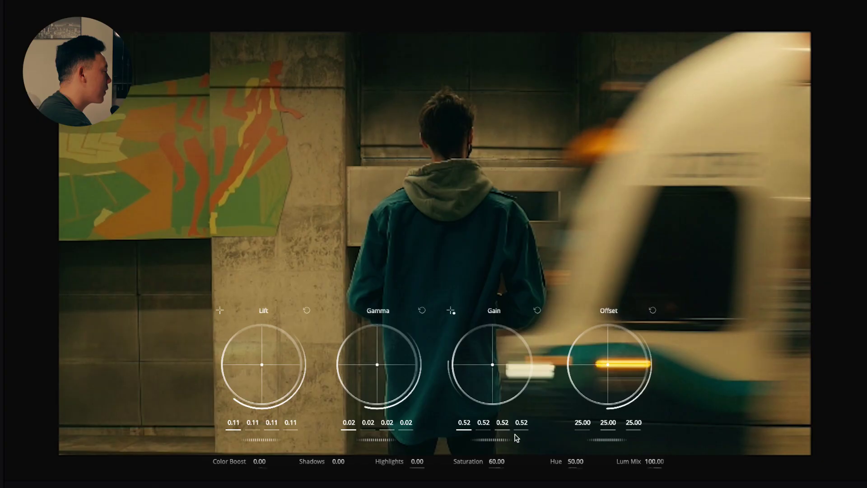
mouse_move(515, 437)
mouse_down()
mouse_move(549, 430)
mouse_move(509, 439)
mouse_up()
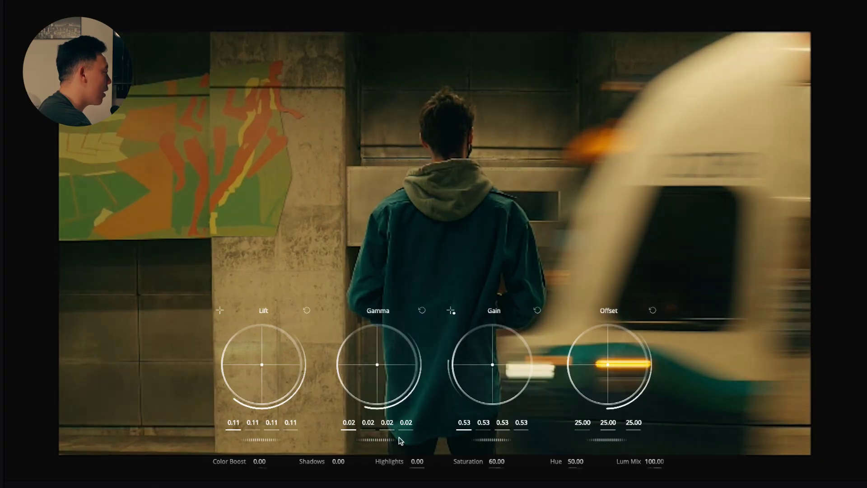
mouse_move(400, 440)
mouse_down()
mouse_move(339, 441)
mouse_move(397, 430)
mouse_up()
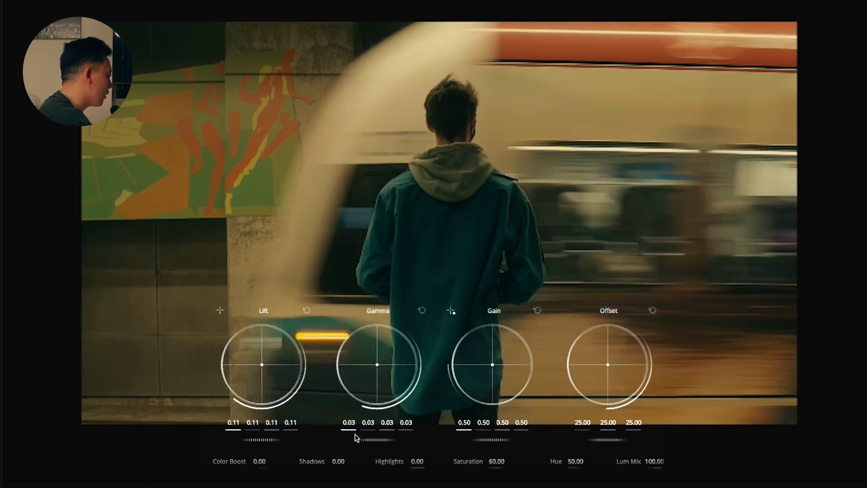
drag(276, 439, 227, 453)
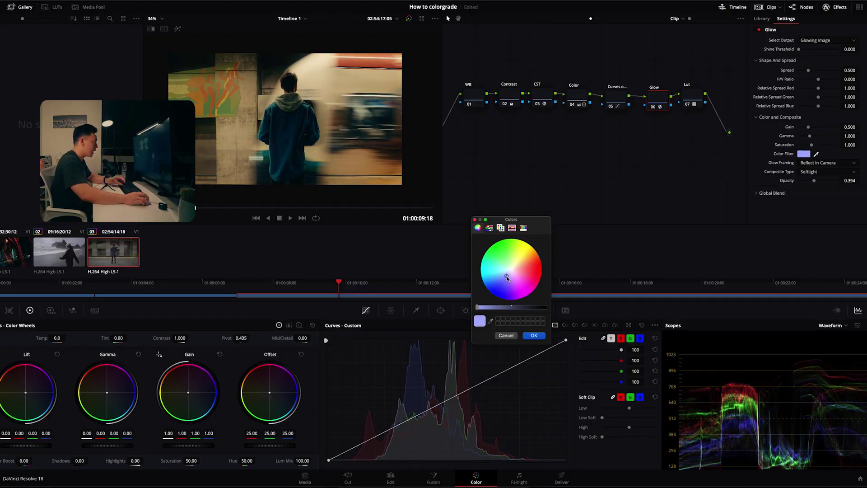
click(533, 335)
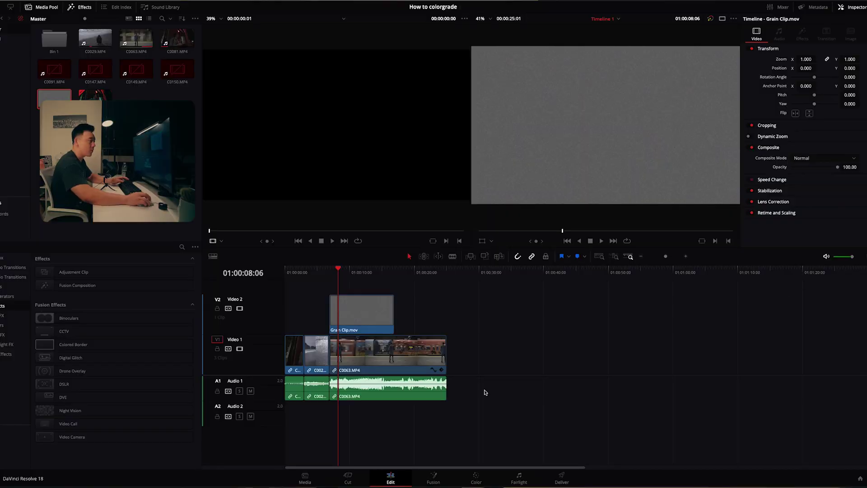
Select Grain Clip.mov on Video 2 and browse its Composite Mode blend options.
click(374, 298)
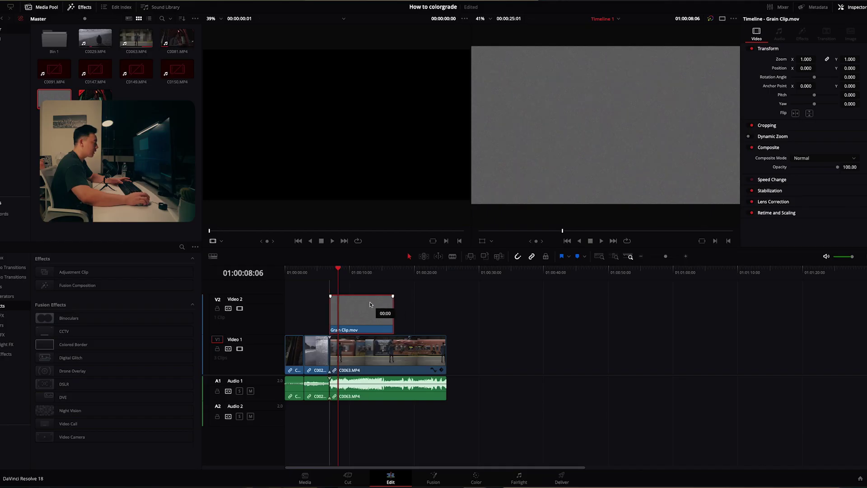
click(805, 157)
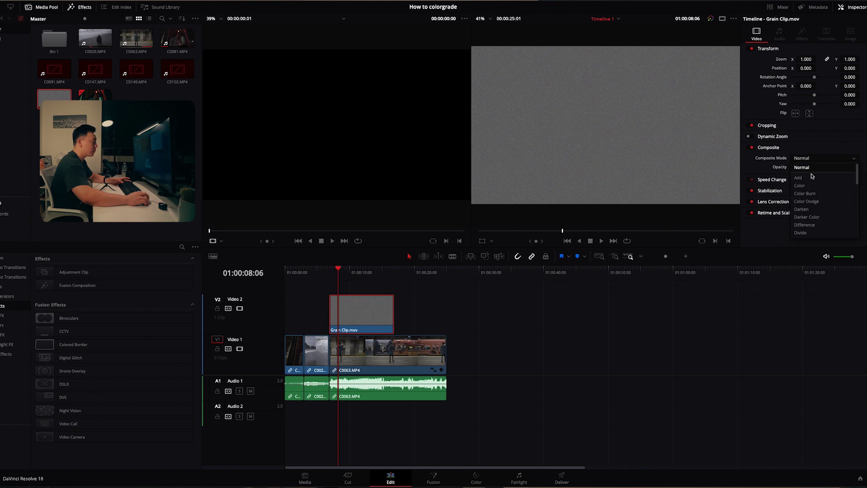
scroll(815, 194, down, 6)
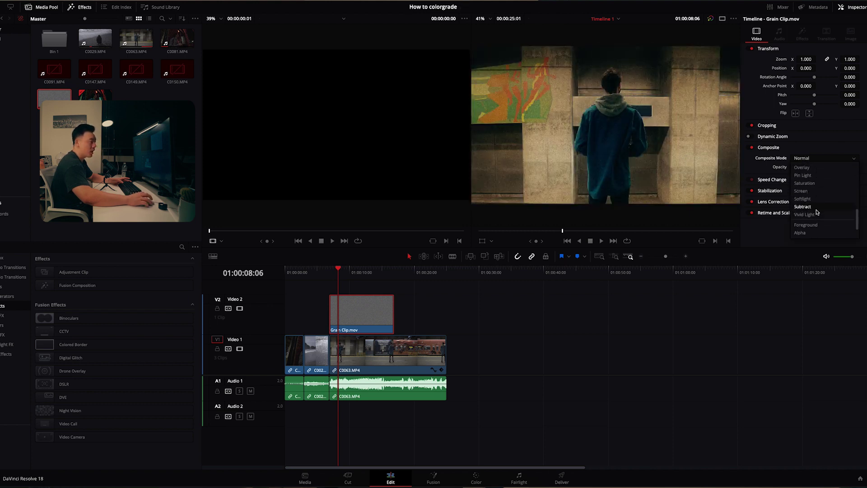
scroll(816, 212, up, 3)
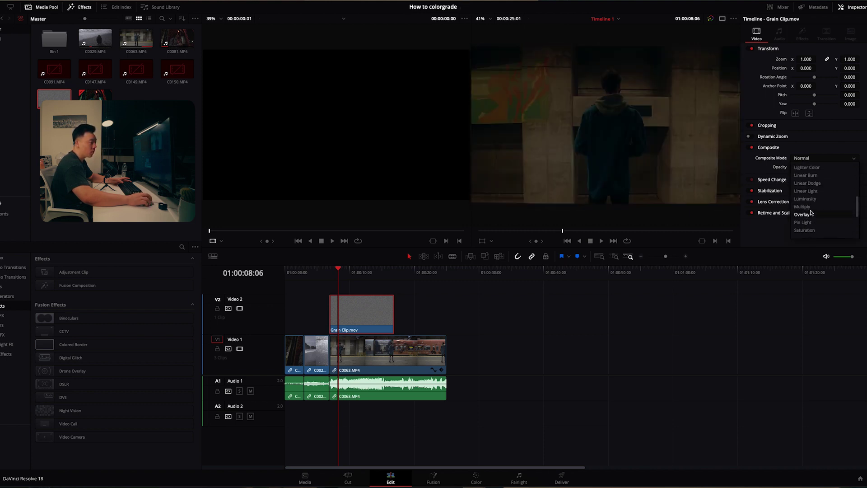